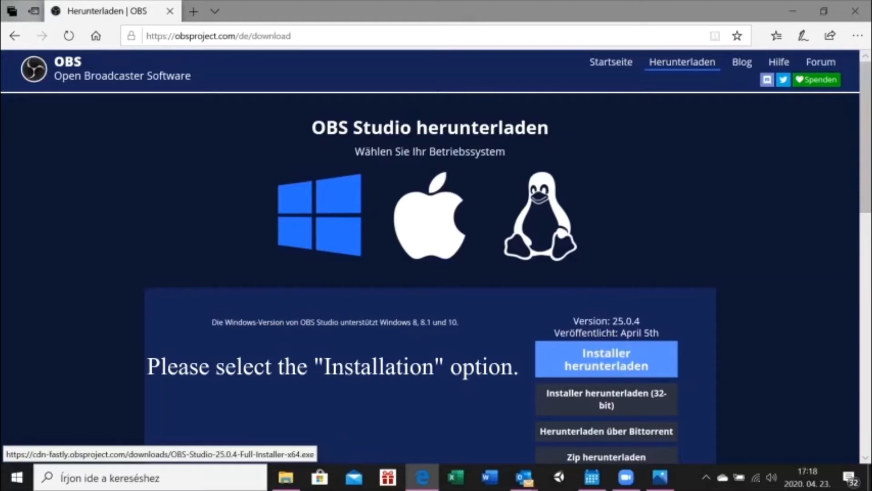
Download the Windows installer for OBS Studio 25.0.4 and finish the setup with the option to launch OBS Studio enabled
{"action": "left_click", "coordinate": [486, 437]}
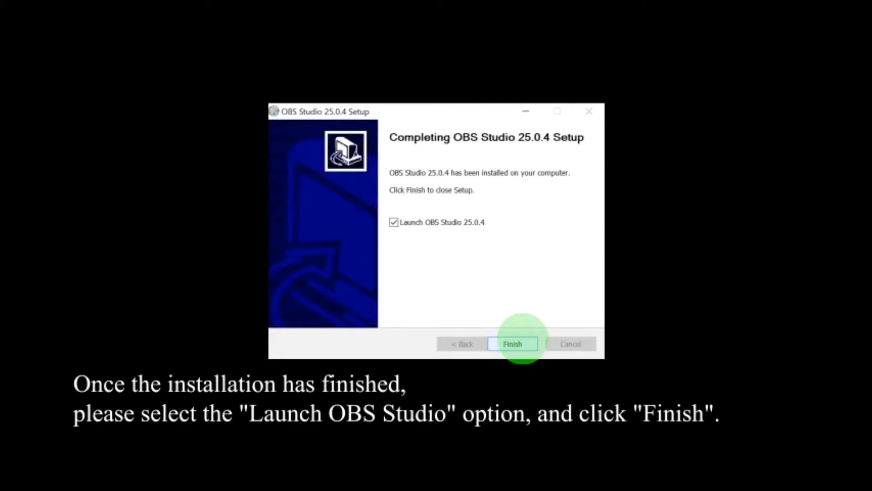
{"action": "left_click", "coordinate": [512, 343]}
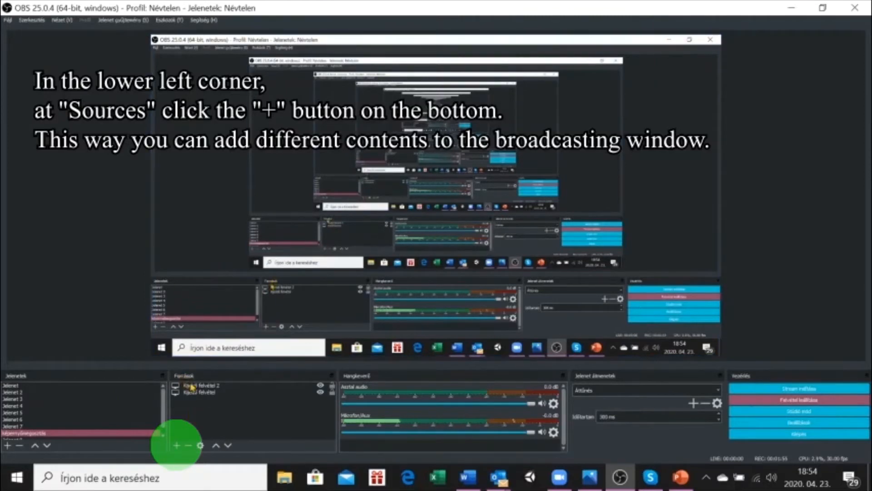
Add a new Display Capture source for display 1 at 1920x1080 with cursor capture enabled
{"action": "left_click", "coordinate": [176, 446]}
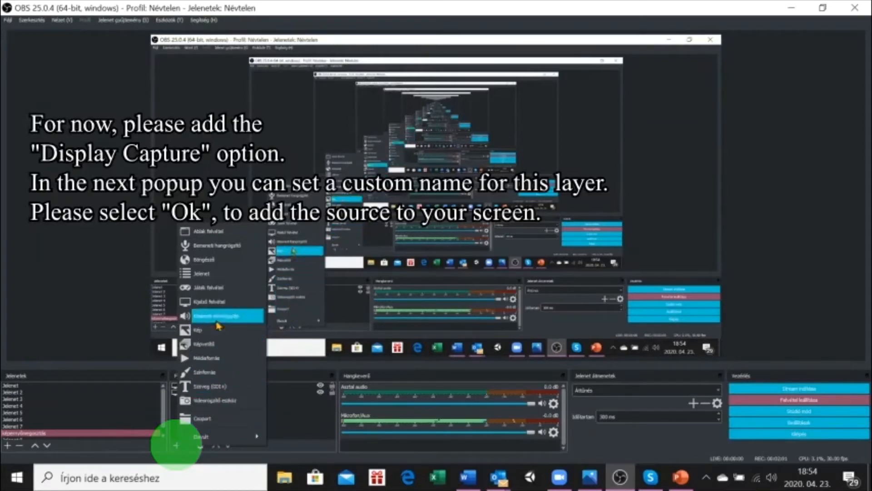
{"action": "left_click", "coordinate": [213, 303]}
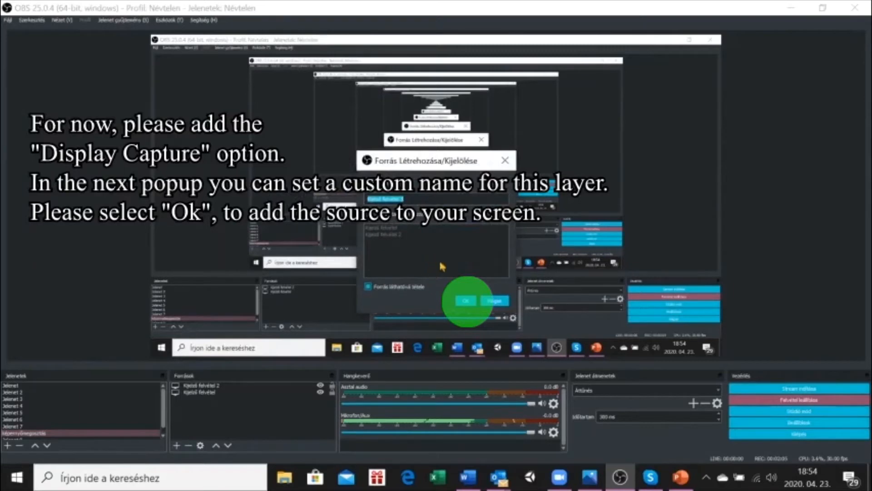
{"action": "left_click", "coordinate": [461, 301]}
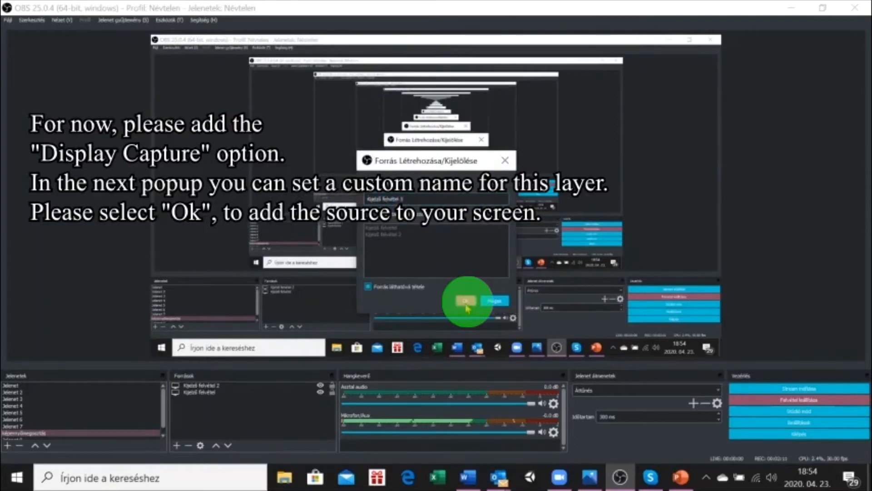
{"action": "left_click", "coordinate": [465, 300]}
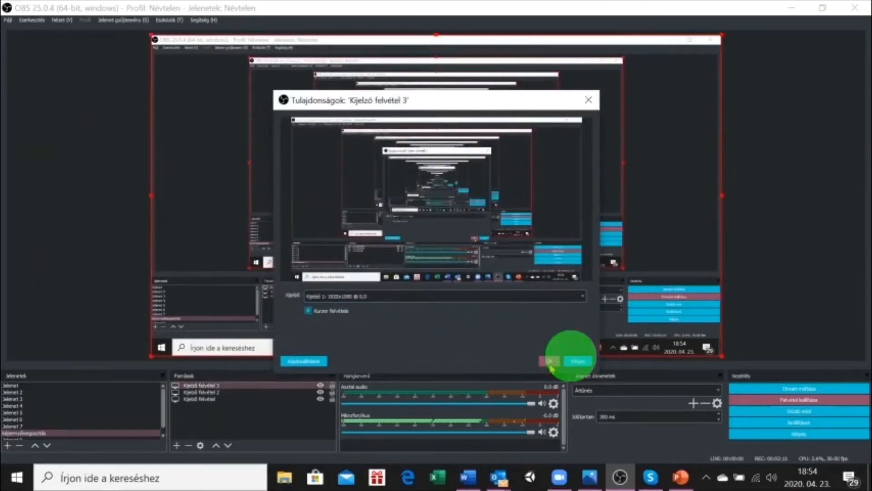
{"action": "left_click", "coordinate": [579, 362]}
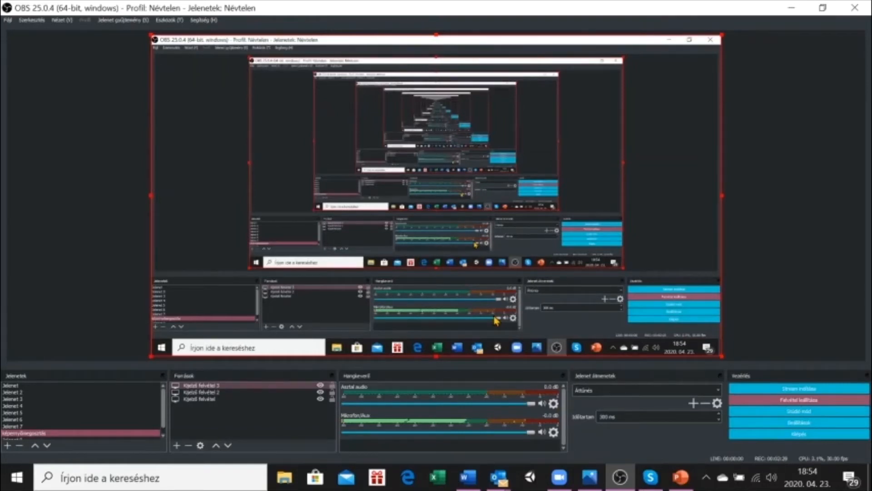
Configure the streaming video bitrate as 800 Kbps and the video FPS as 30 in the settings, and apply them
{"action": "left_click", "coordinate": [799, 418]}
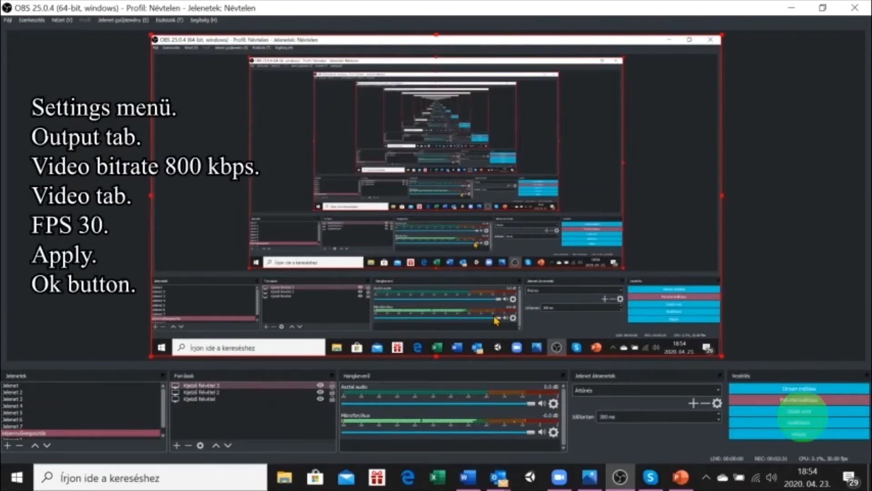
{"action": "left_click", "coordinate": [803, 423]}
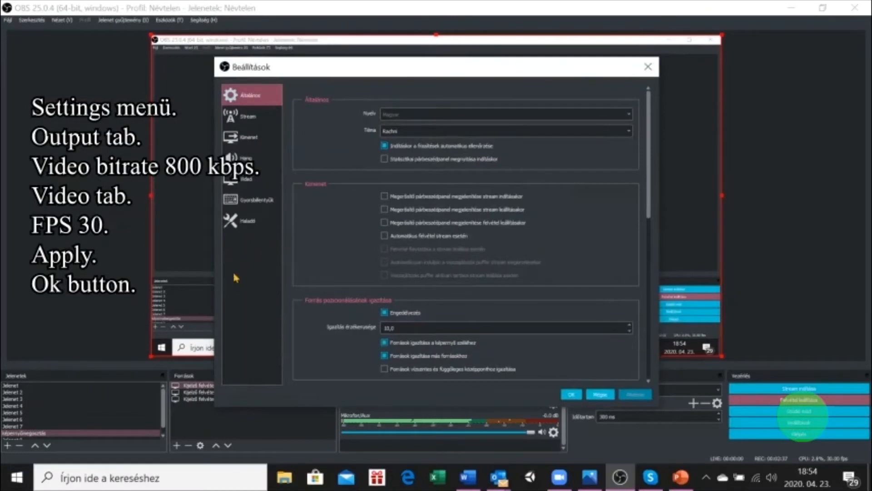
{"action": "left_click", "coordinate": [255, 143]}
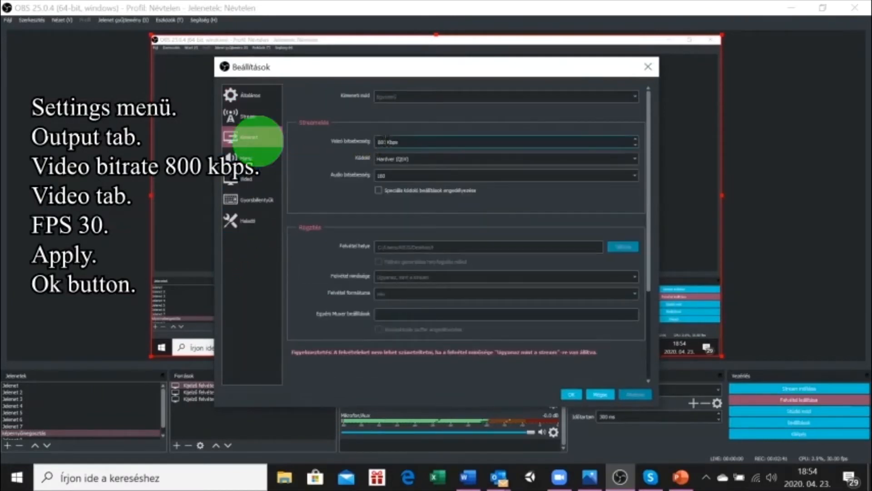
{"action": "double_click", "coordinate": [390, 142]}
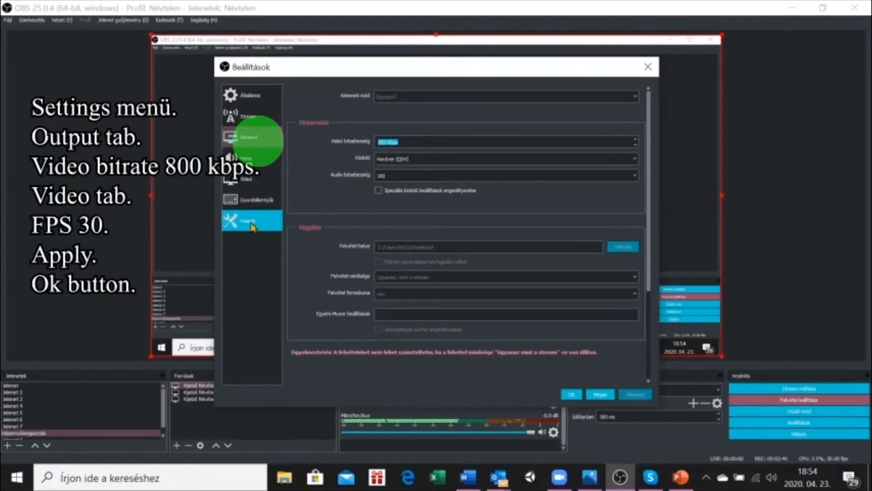
{"action": "left_click", "coordinate": [258, 179]}
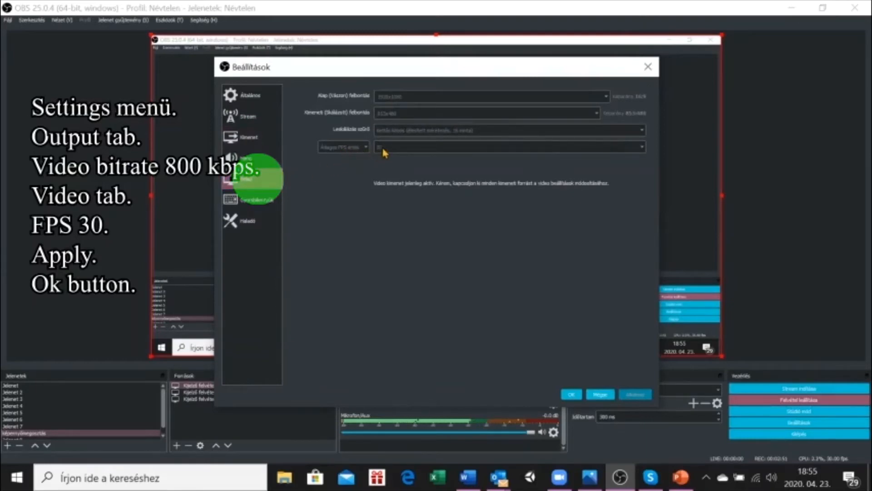
{"action": "left_click", "coordinate": [585, 391]}
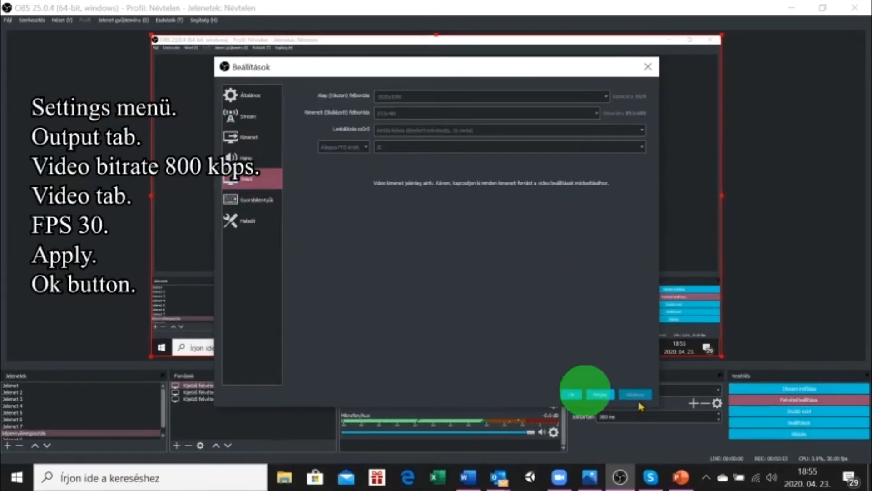
{"action": "left_click", "coordinate": [636, 394]}
{"action": "left_click", "coordinate": [572, 396]}
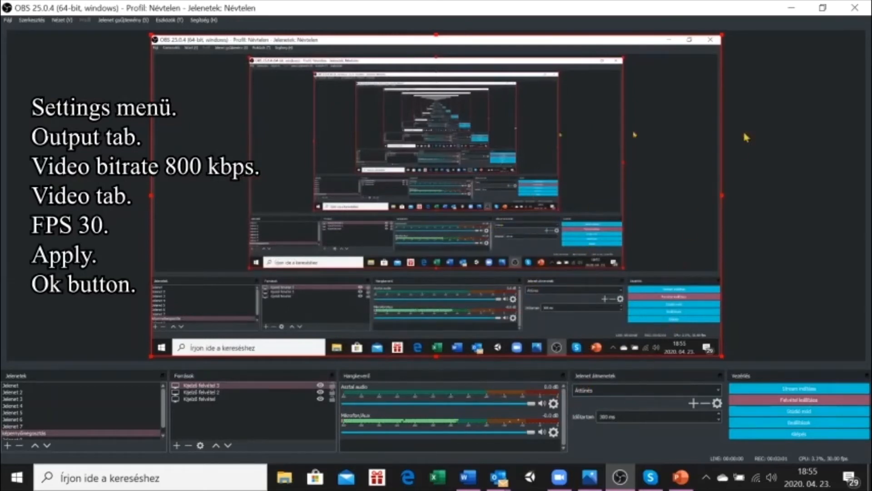
Add a new Video Capture Device source showing the webcam to the current scene
{"action": "left_click", "coordinate": [177, 446]}
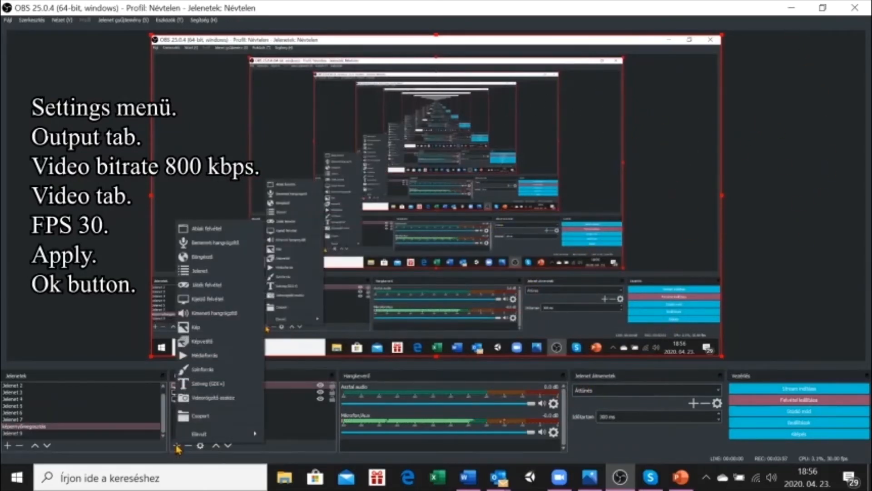
{"action": "left_click", "coordinate": [213, 398]}
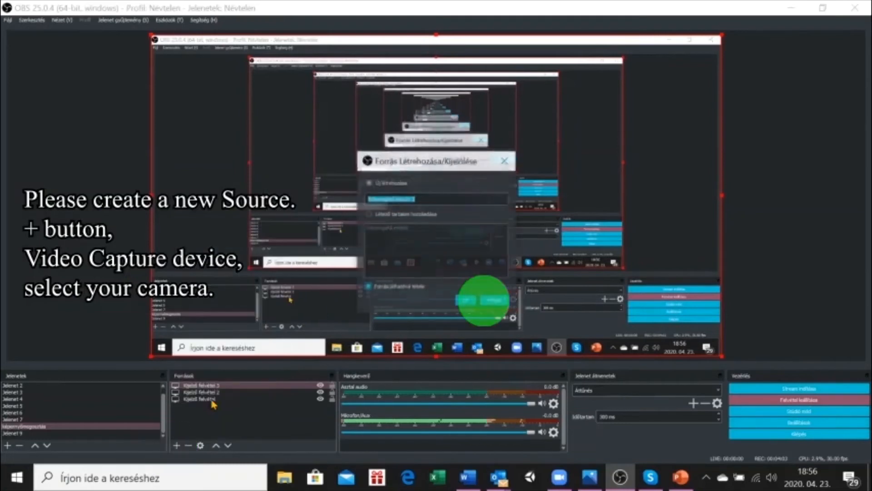
{"action": "left_click", "coordinate": [465, 300]}
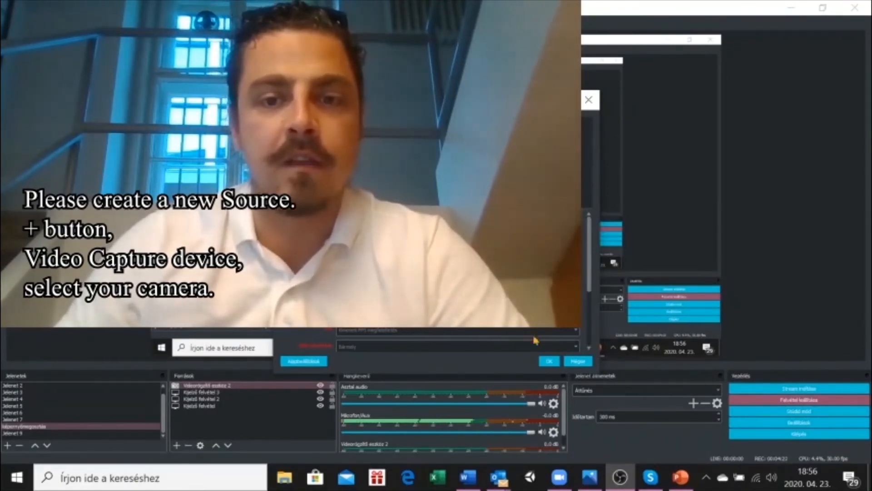
{"action": "left_click", "coordinate": [549, 362]}
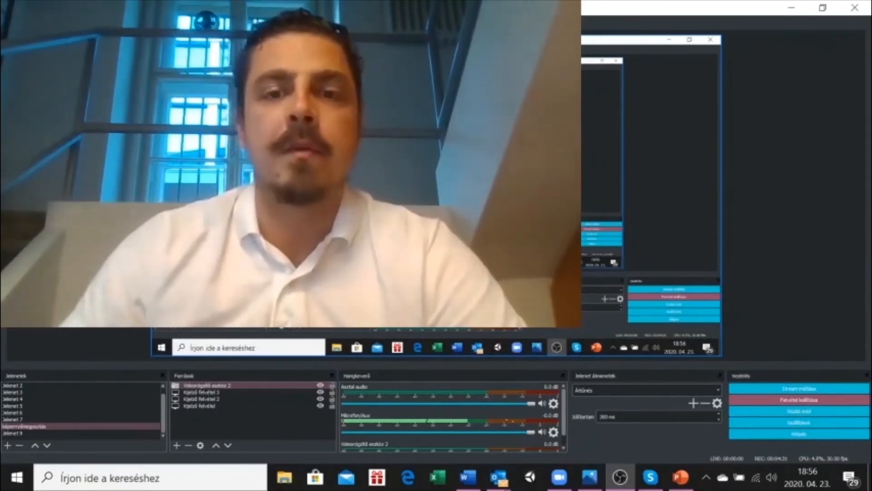
Scale the webcam source down to a small picture and place it in the upper-right corner of the canvas
{"action": "left_click", "coordinate": [690, 314]}
{"action": "left_click", "coordinate": [199, 399]}
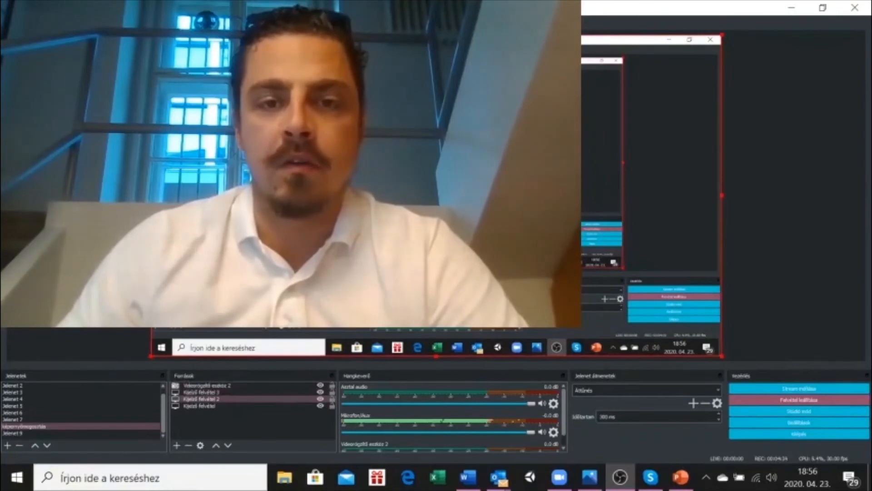
{"action": "left_click", "coordinate": [200, 405]}
{"action": "left_click", "coordinate": [206, 385]}
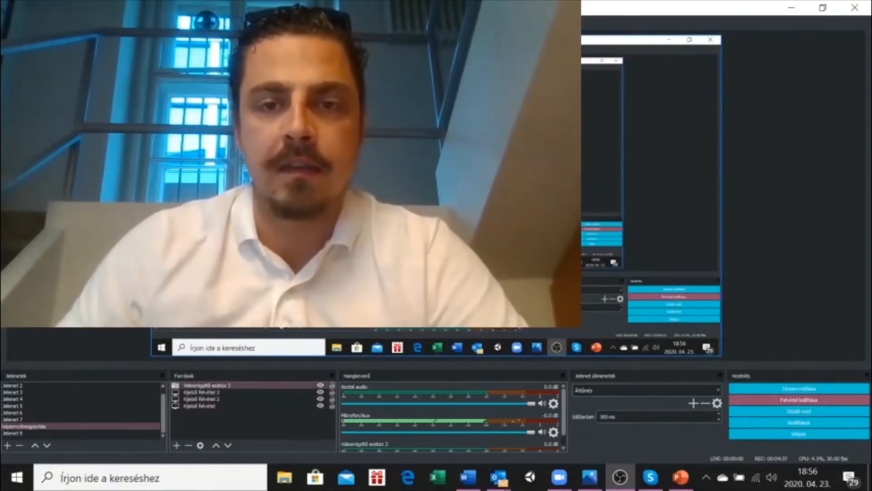
{"action": "left_click_drag", "start_coordinate": [531, 249], "coordinate": [293, 138]}
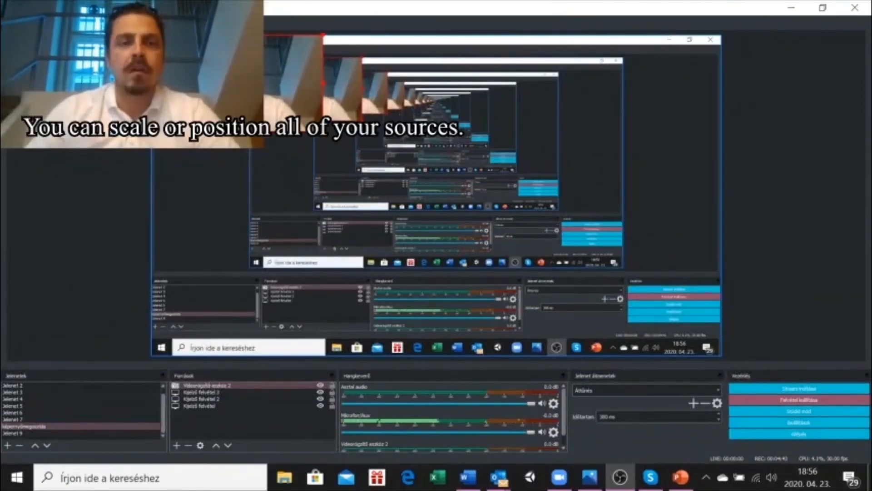
{"action": "left_click_drag", "start_coordinate": [320, 143], "coordinate": [718, 137]}
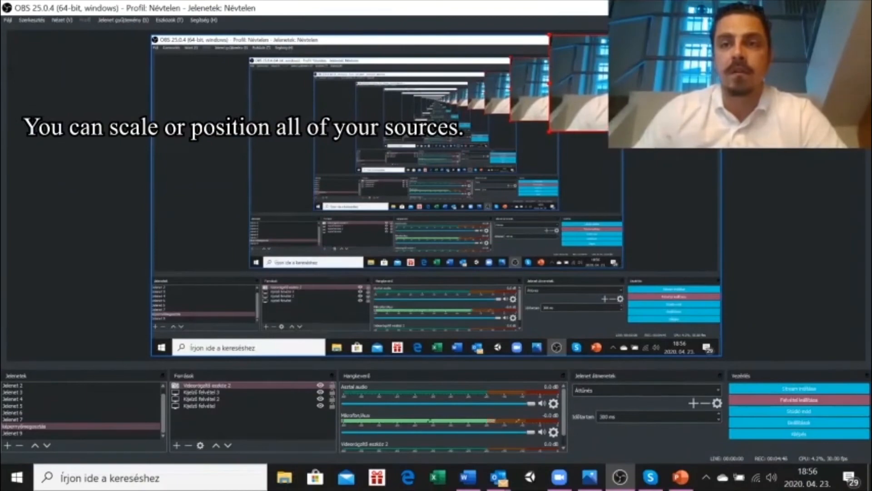
{"action": "left_click", "coordinate": [550, 136]}
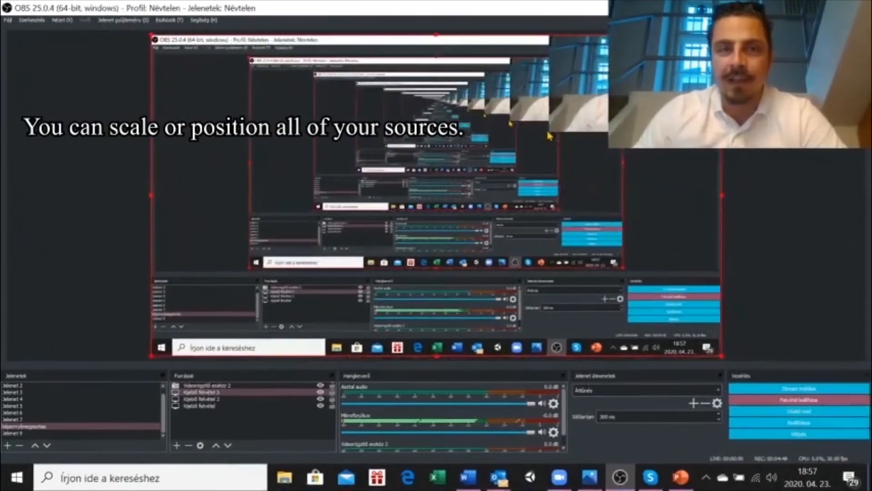
{"action": "left_click", "coordinate": [568, 126]}
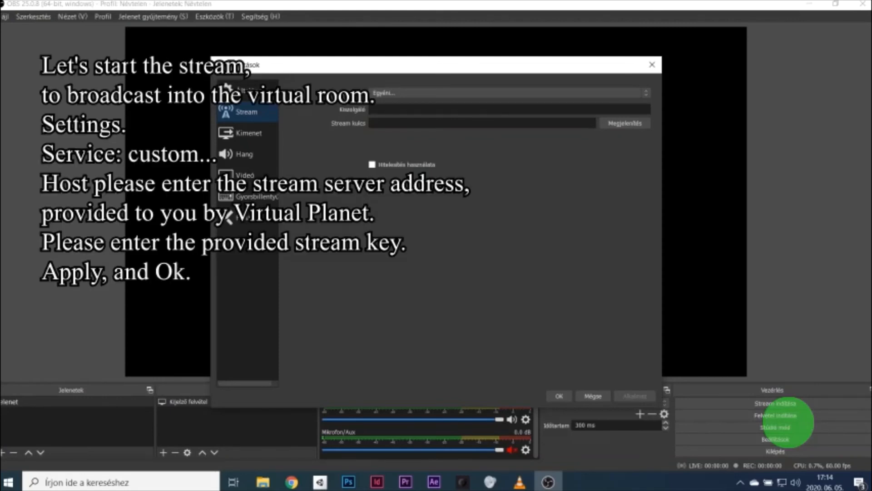
Confirm the stream settings with the custom service and its server field, and start streaming
{"action": "left_click", "coordinate": [245, 116]}
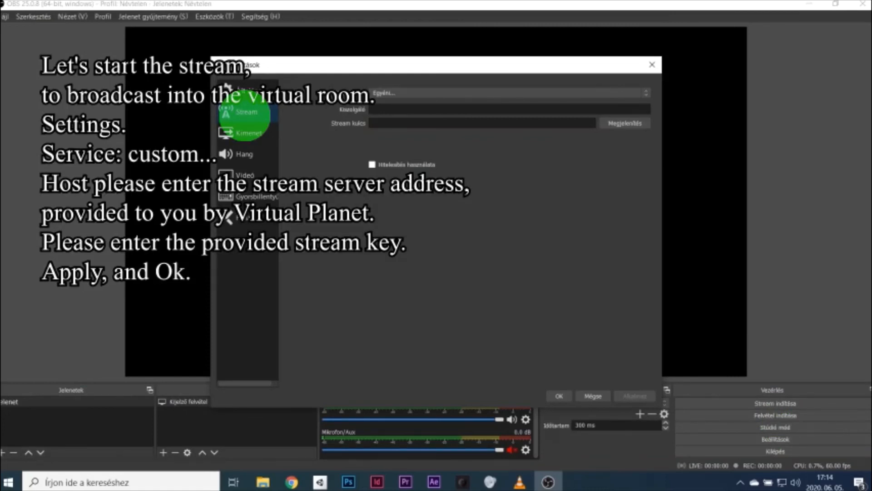
{"action": "left_click", "coordinate": [451, 108]}
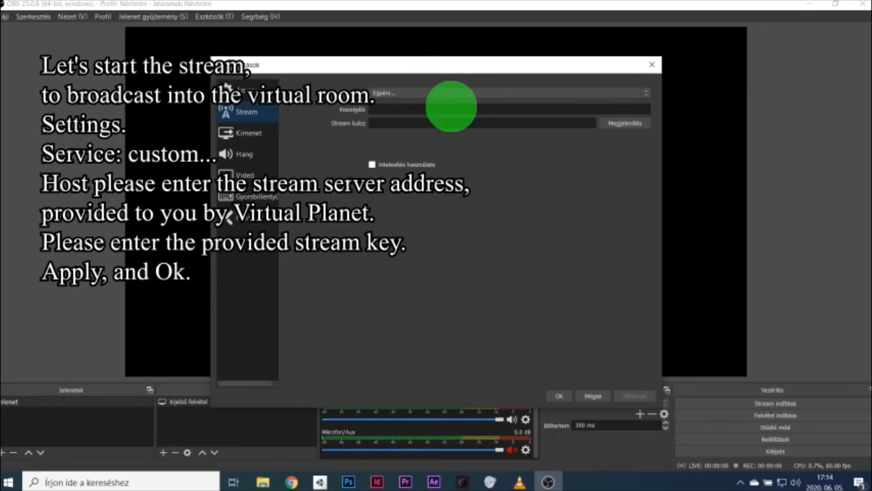
{"action": "left_click", "coordinate": [567, 390]}
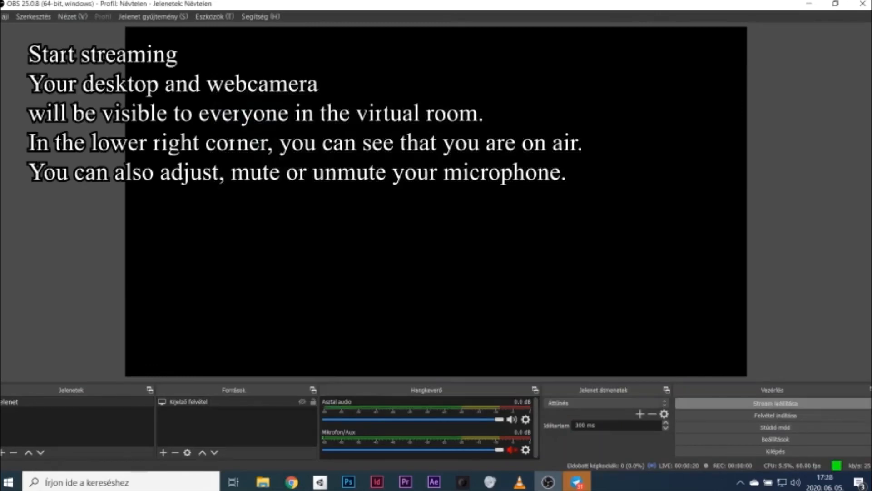
{"action": "left_click", "coordinate": [778, 400]}
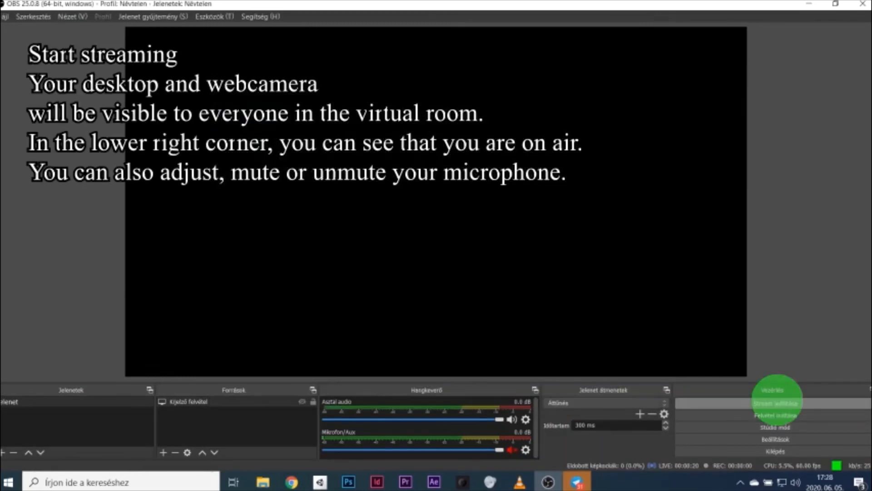